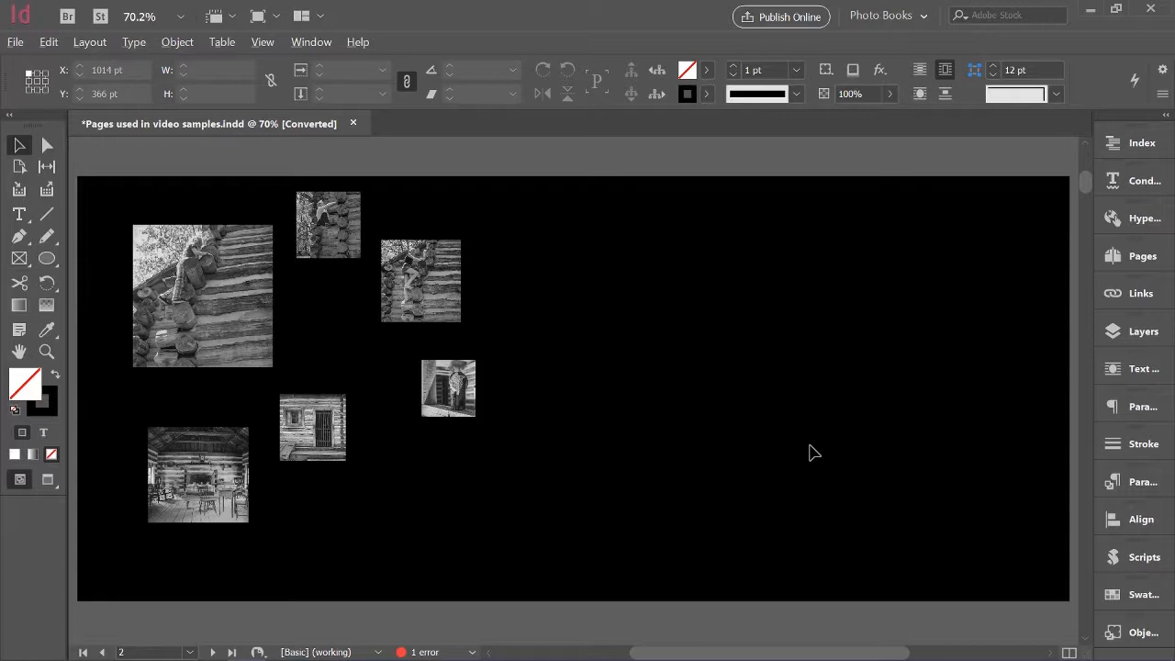
Select the small cabin photo with the standing figure and restore its spread from snapshot snap1
key(F5)
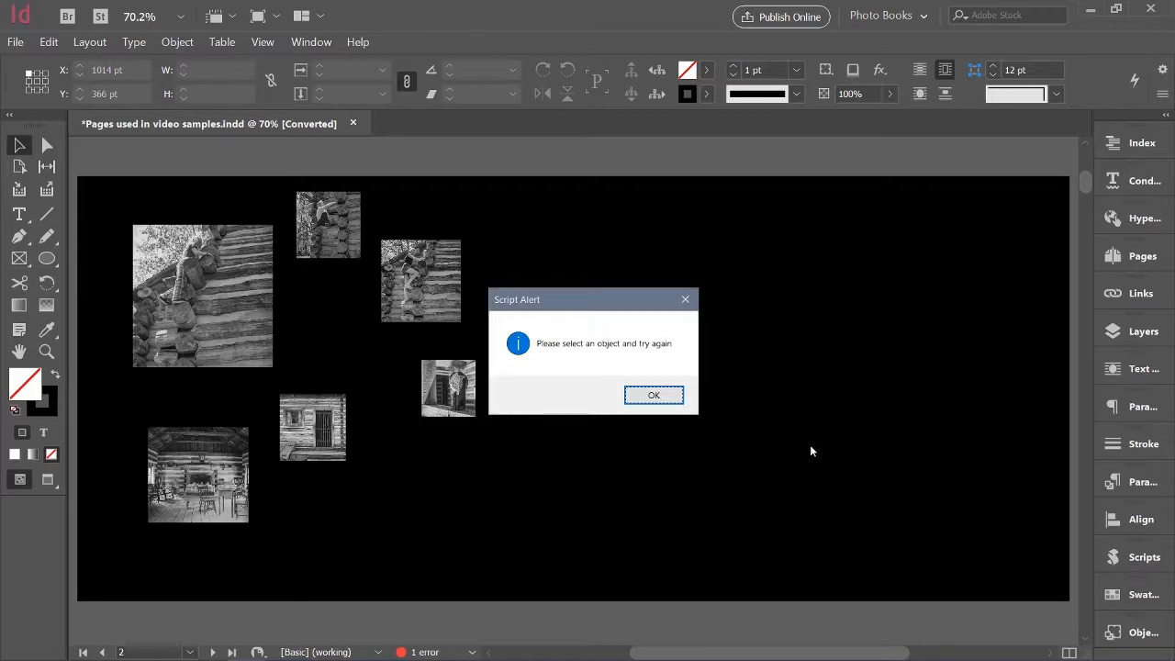
click(667, 401)
click(461, 390)
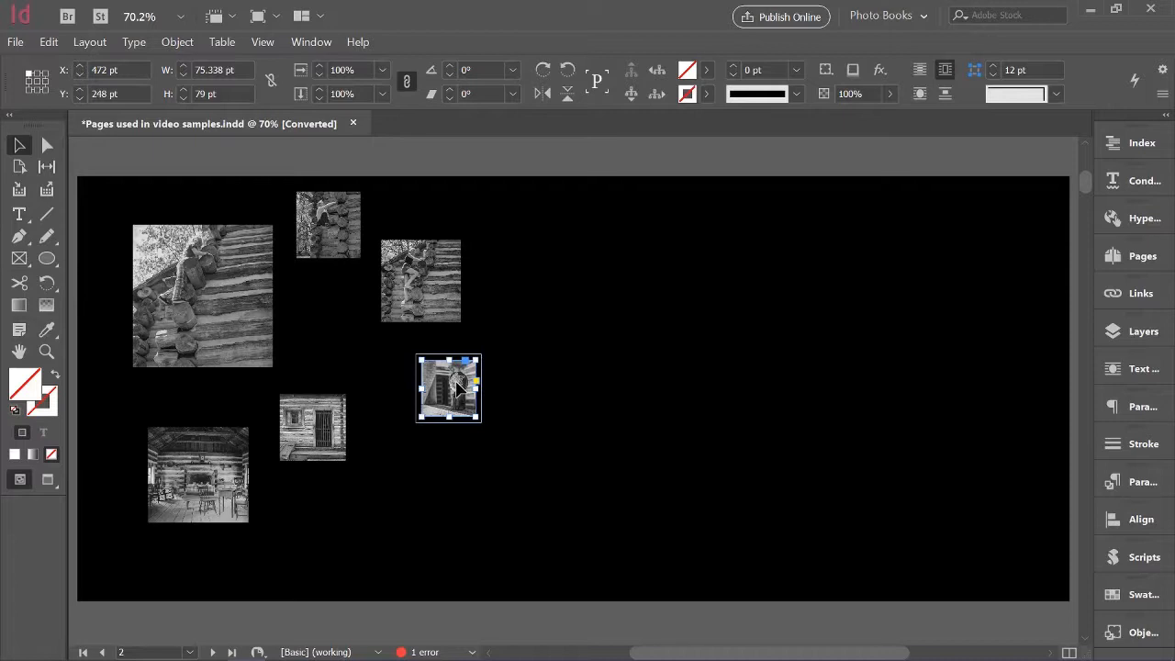
key(alt+r)
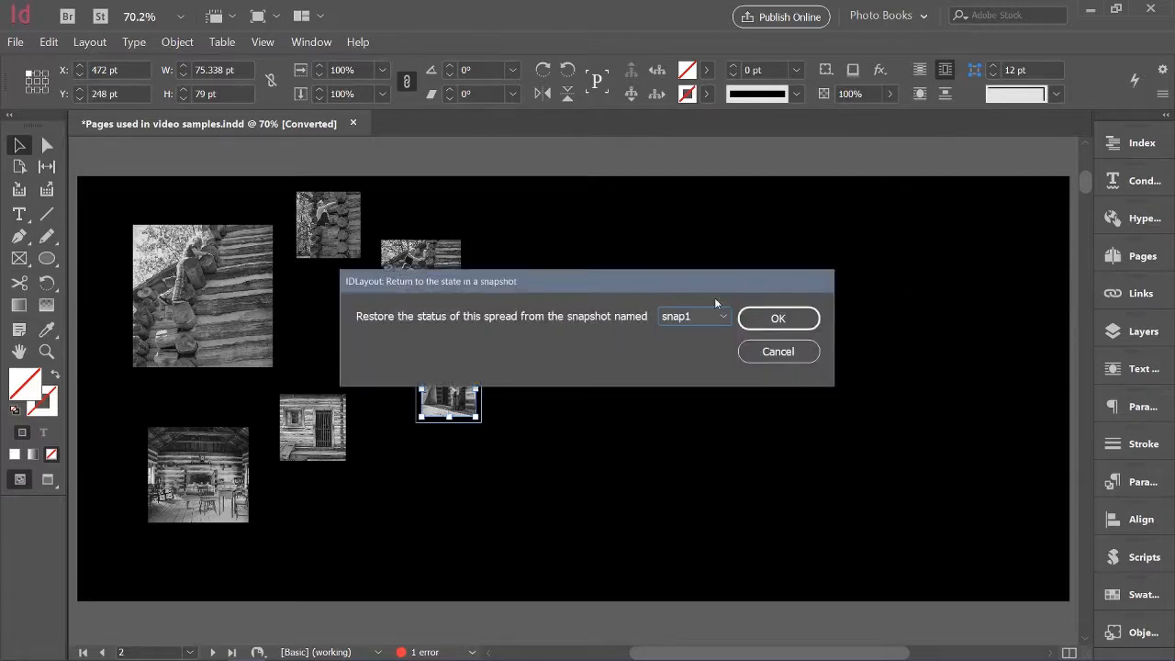
click(781, 317)
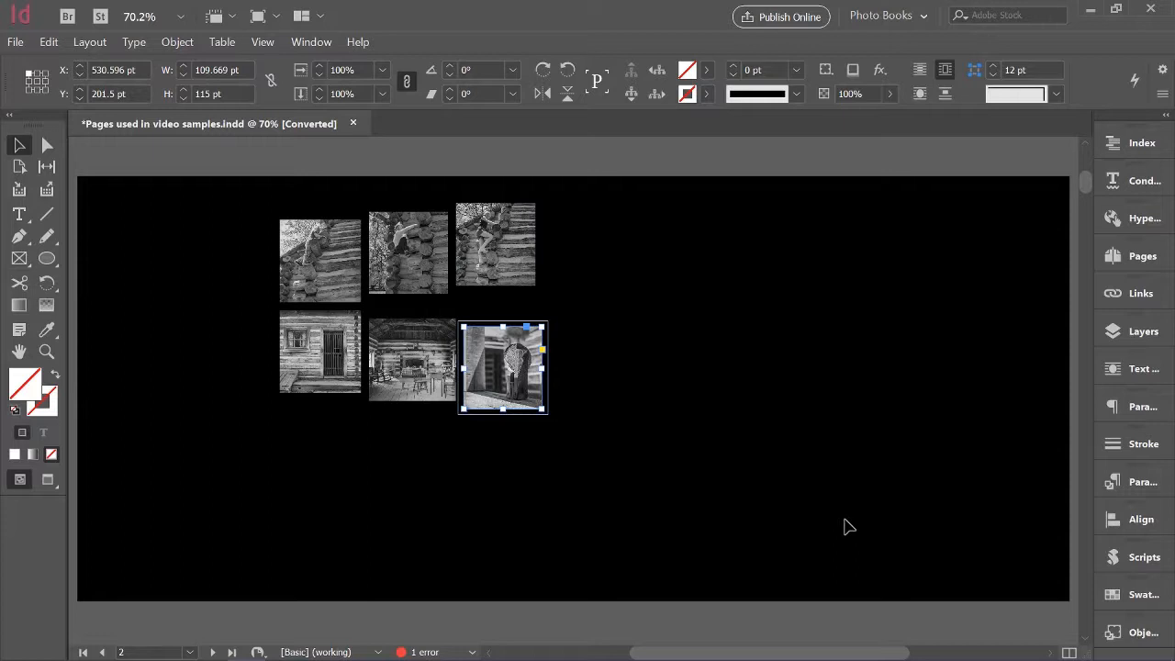
Restore the cabin photo spread from snapshot snap2
key(alt+r)
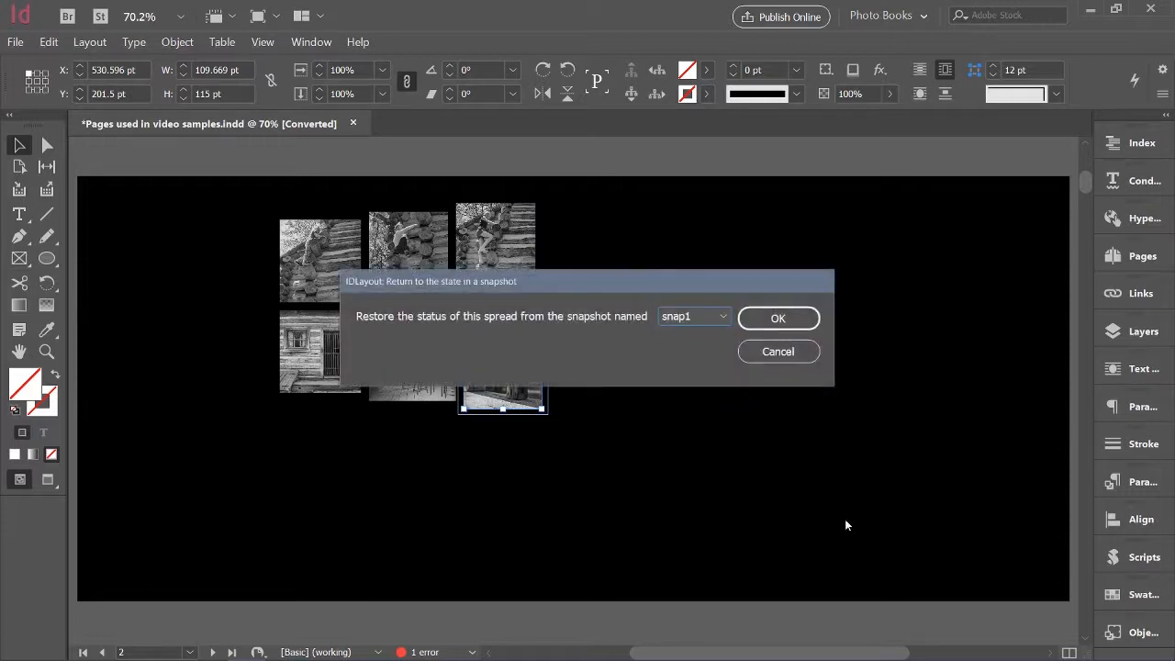
click(725, 317)
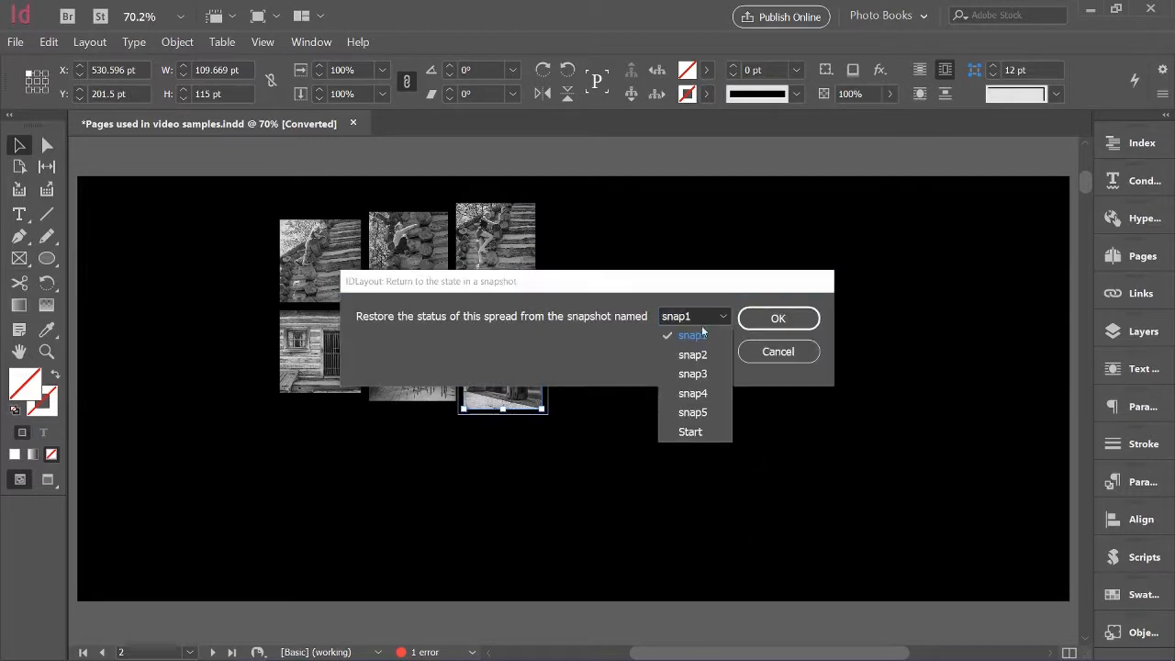
click(692, 355)
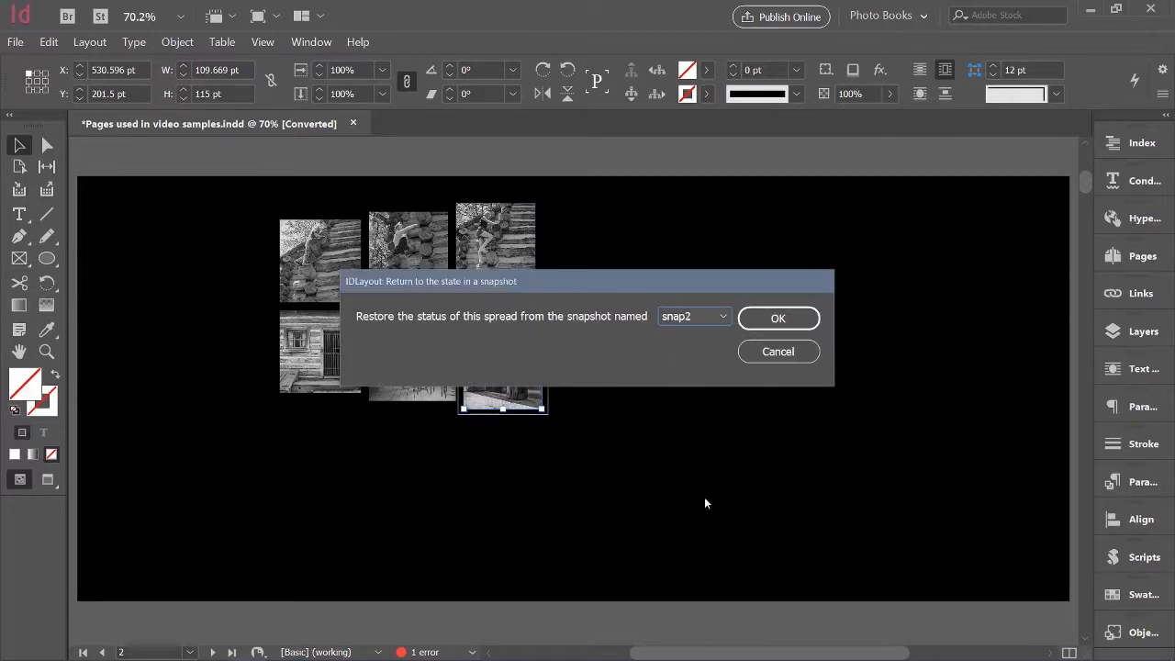
click(771, 319)
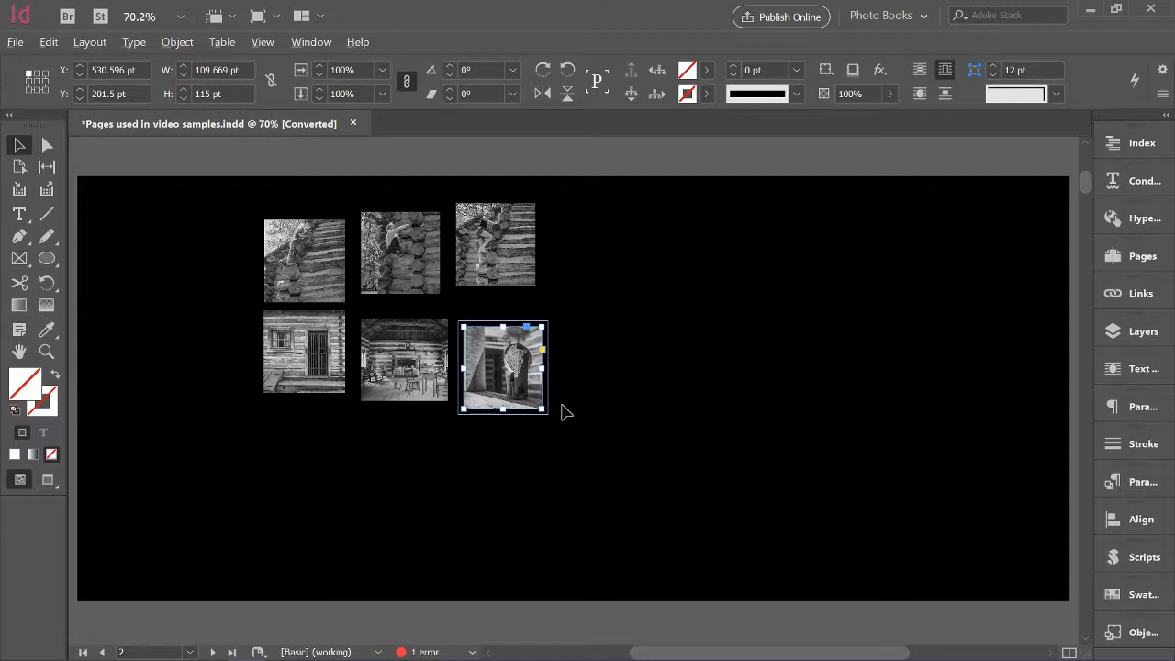
Restore the cabin photo spread from snapshot snap3
key(ctrl+alt+r)
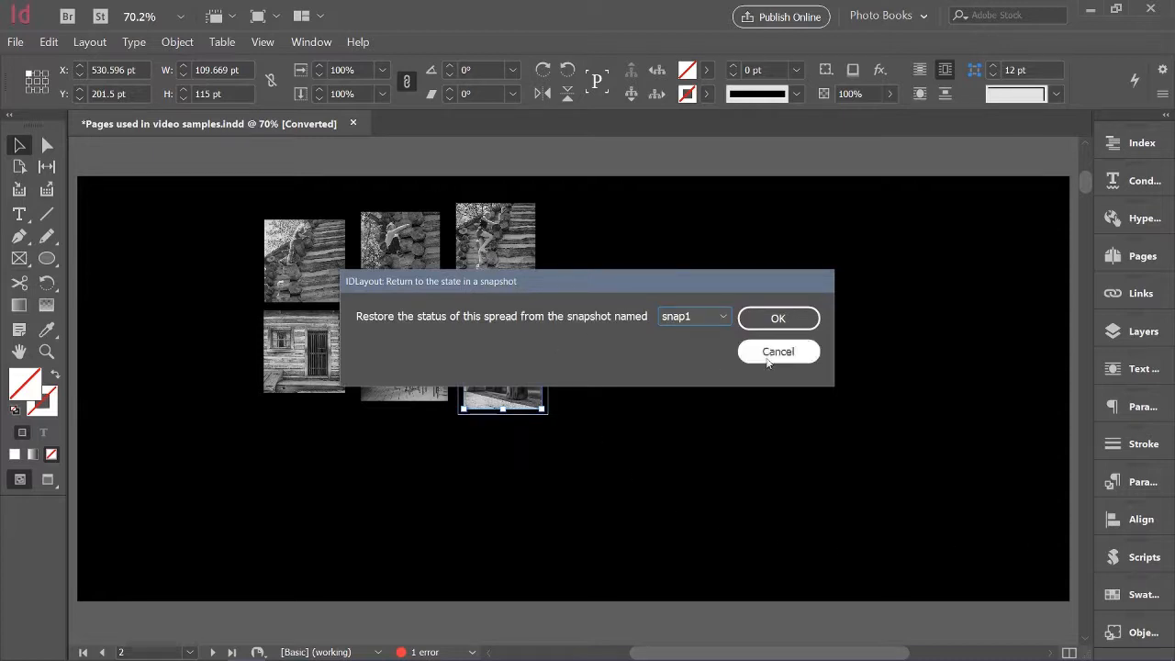
click(721, 321)
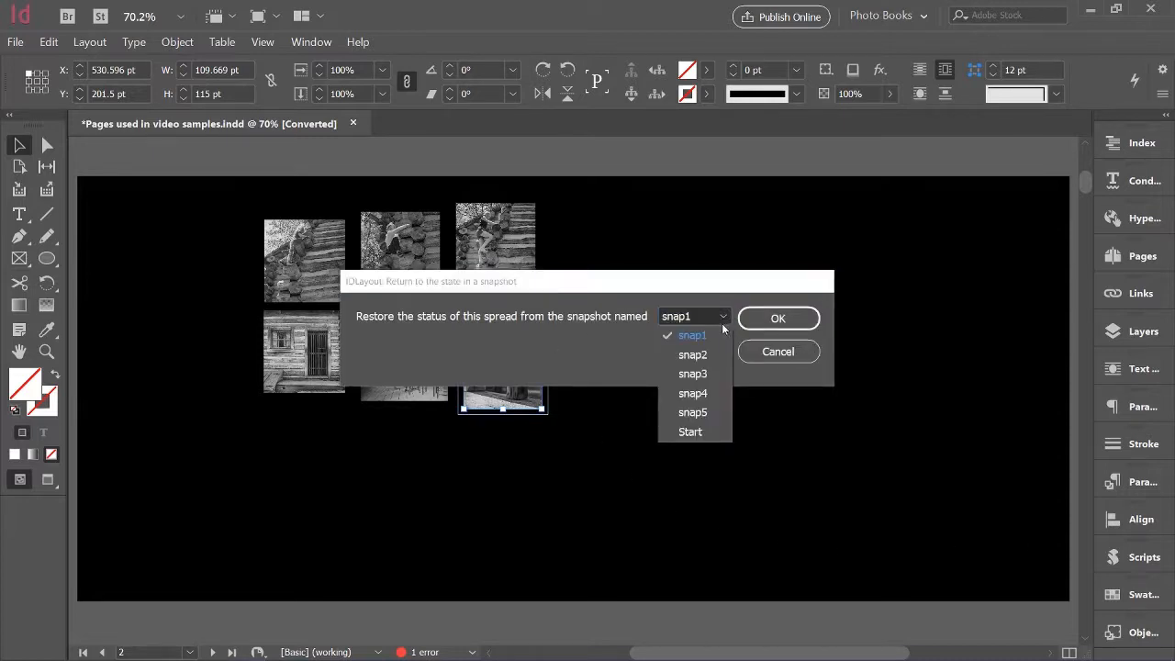
click(715, 375)
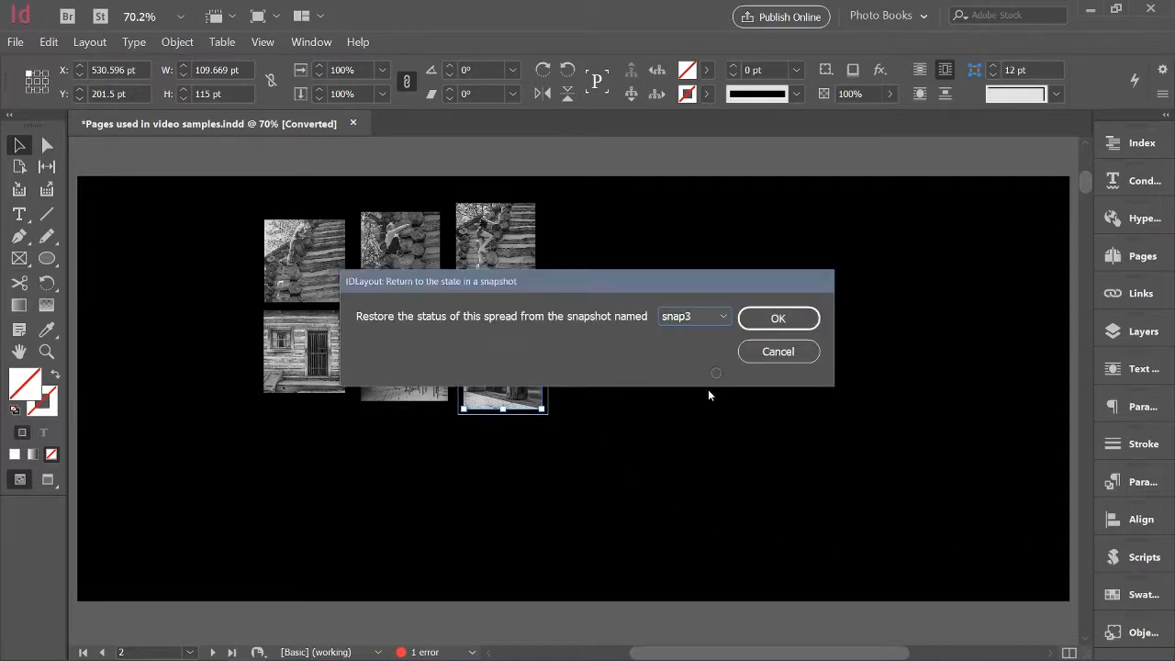
click(794, 320)
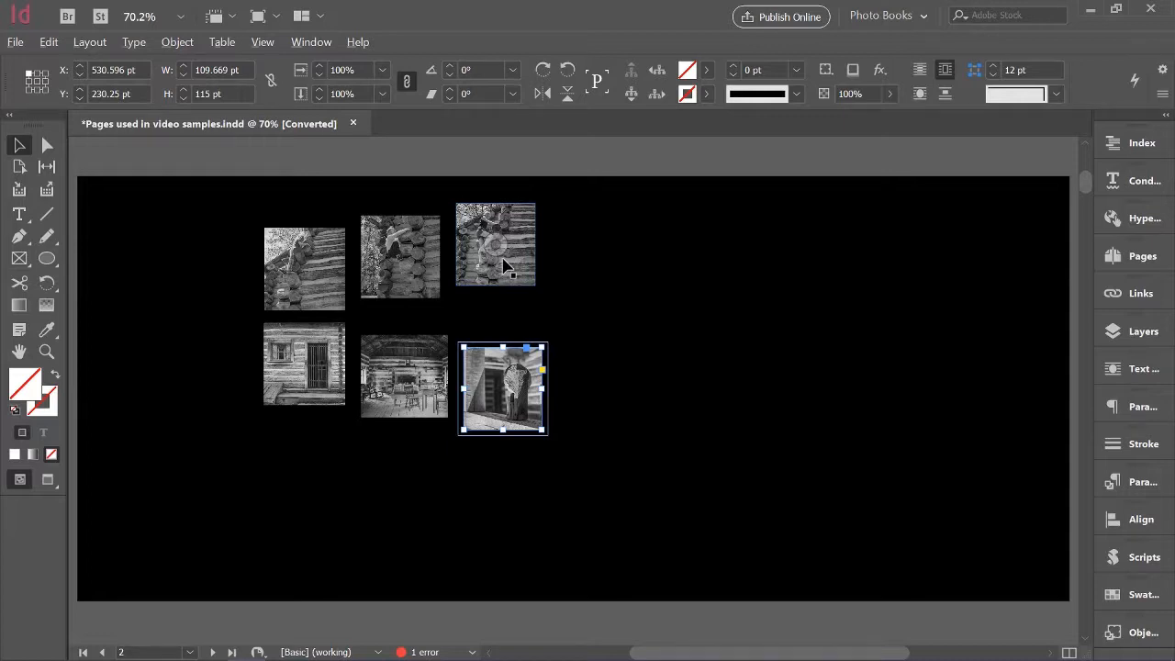
Restore the cabin photo spread from snapshot snap4
key(alt+r)
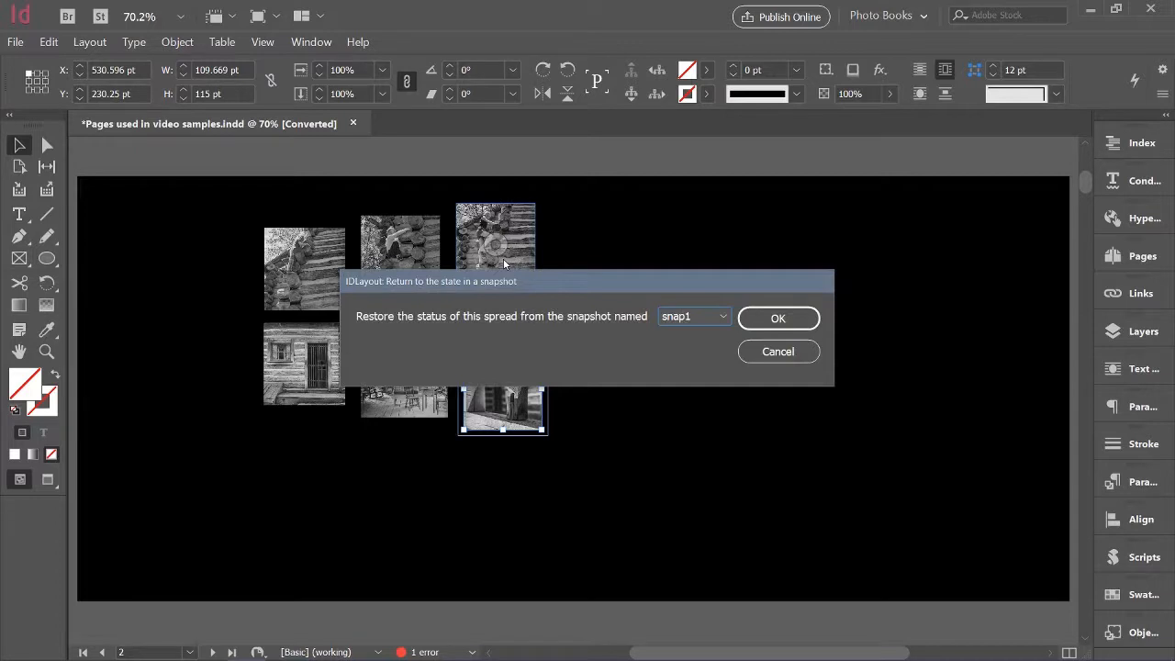
click(721, 318)
click(719, 354)
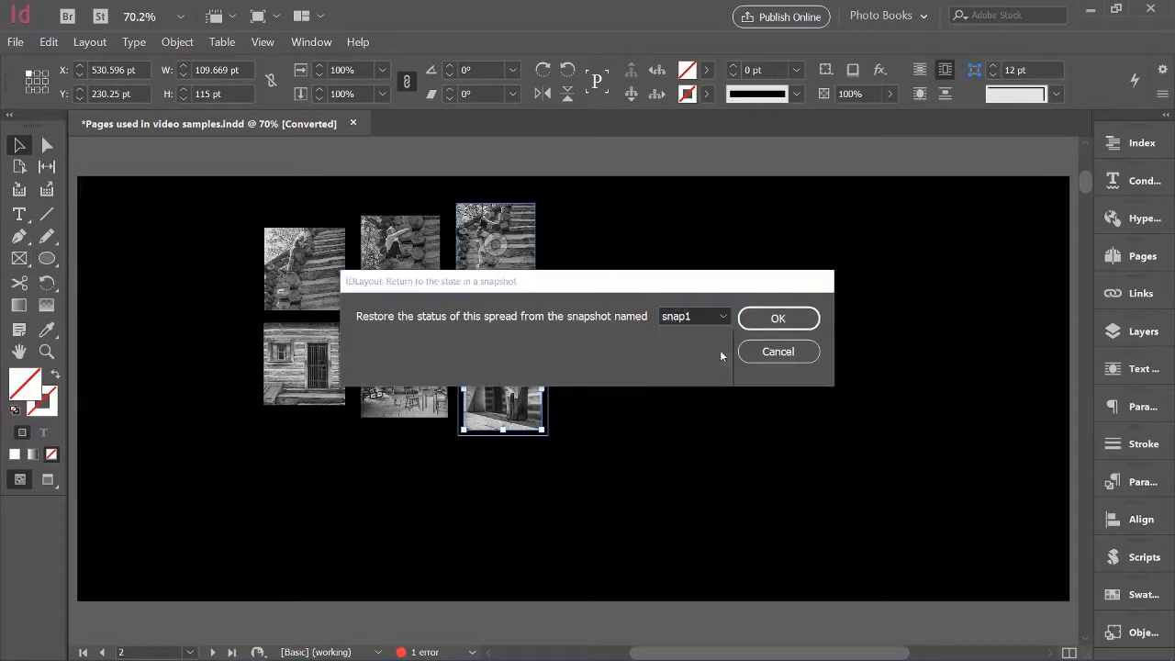
click(724, 319)
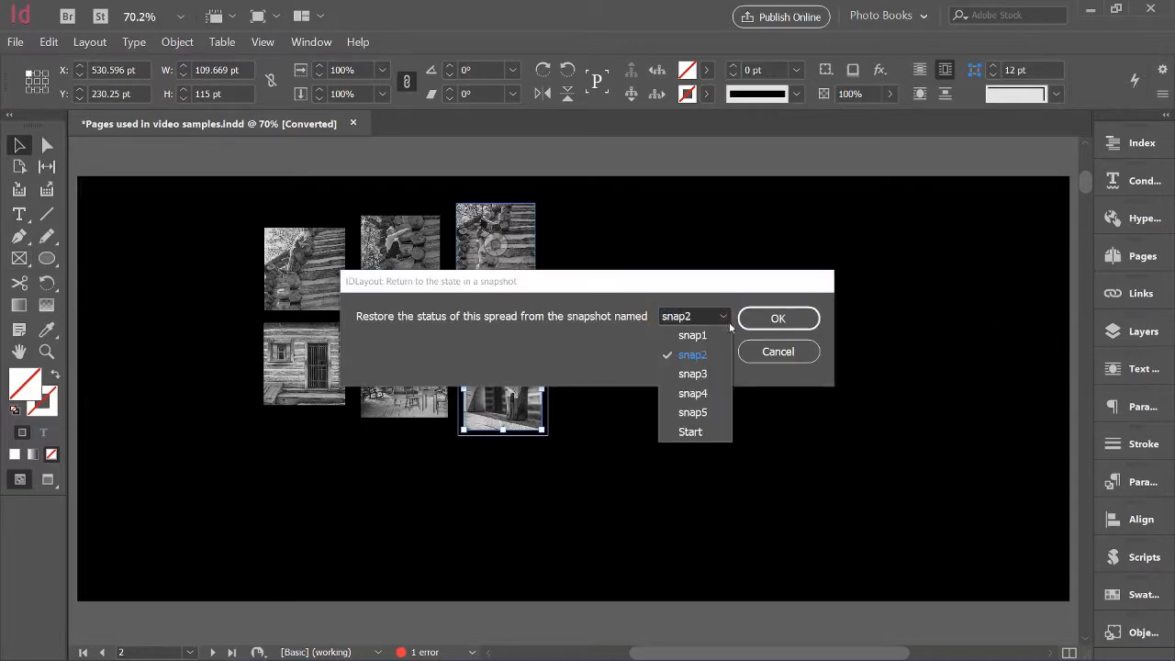
click(705, 395)
click(775, 318)
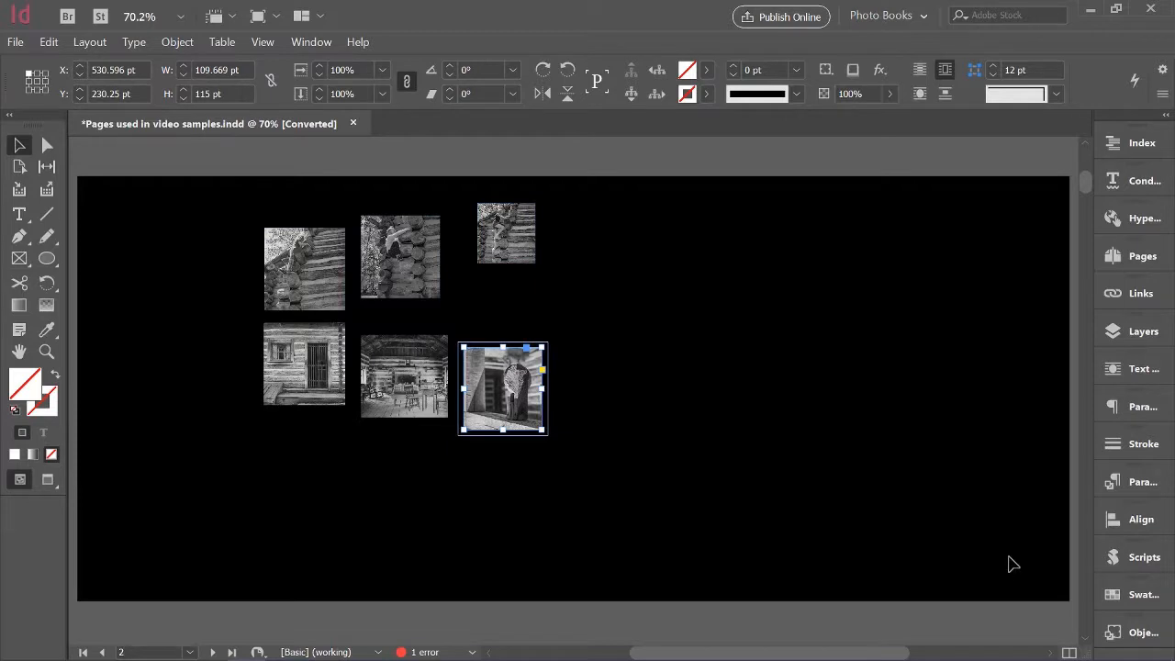
Restore the cabin photo spread from snapshot snap5
mouse_move(897, 659)
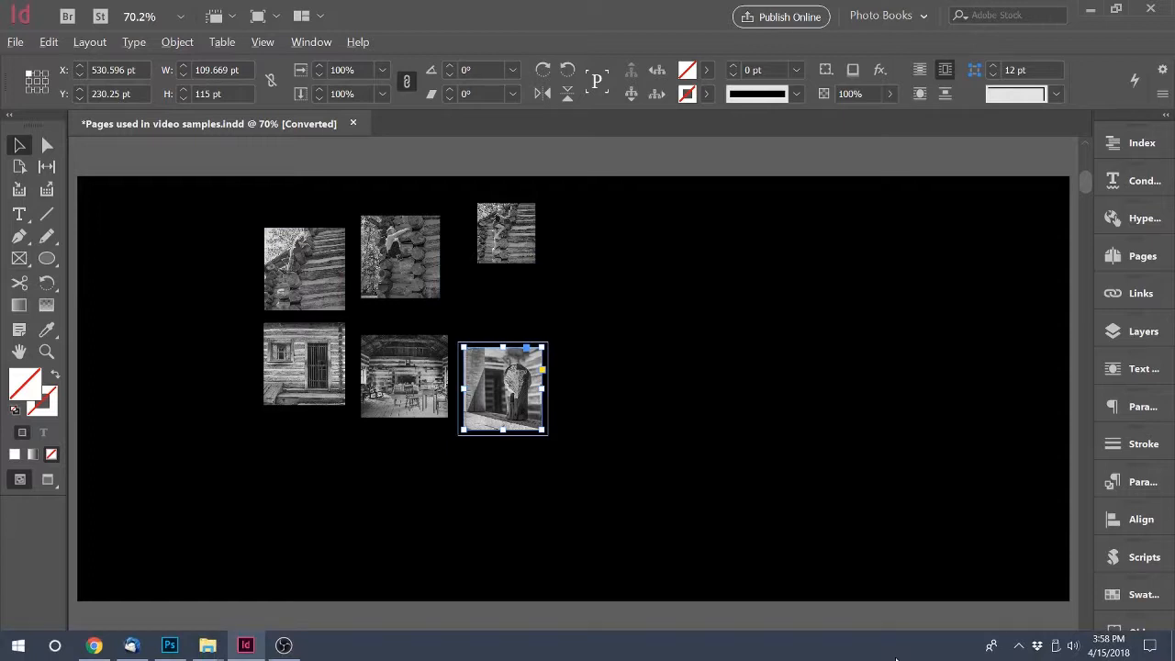
key(r)
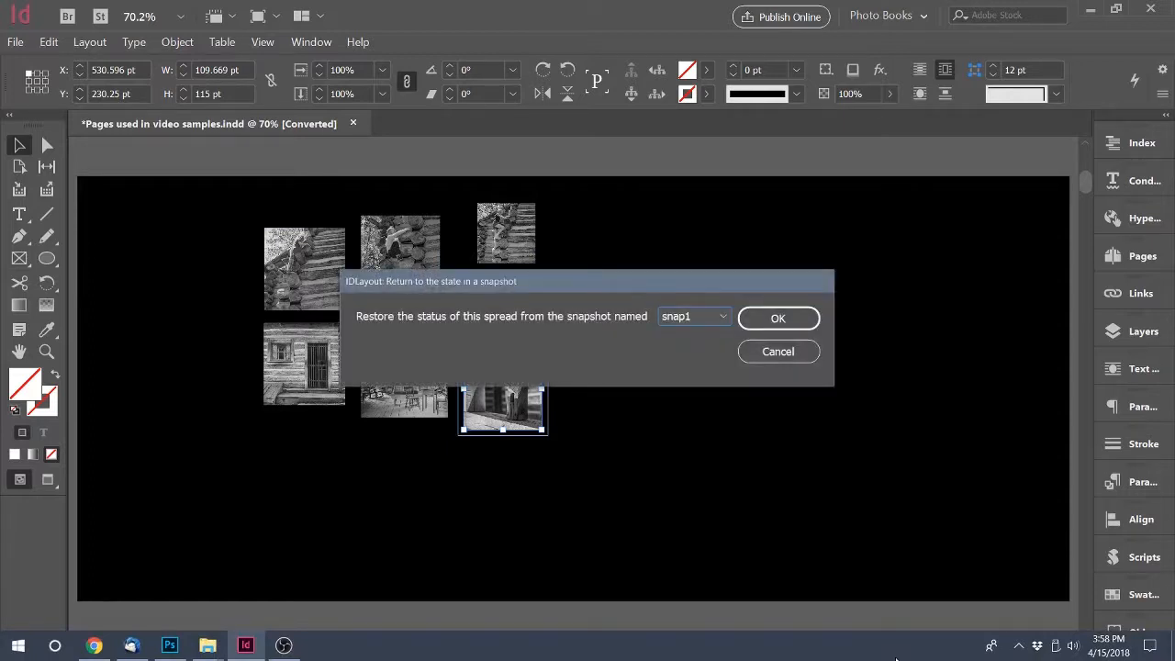
click(722, 317)
click(711, 415)
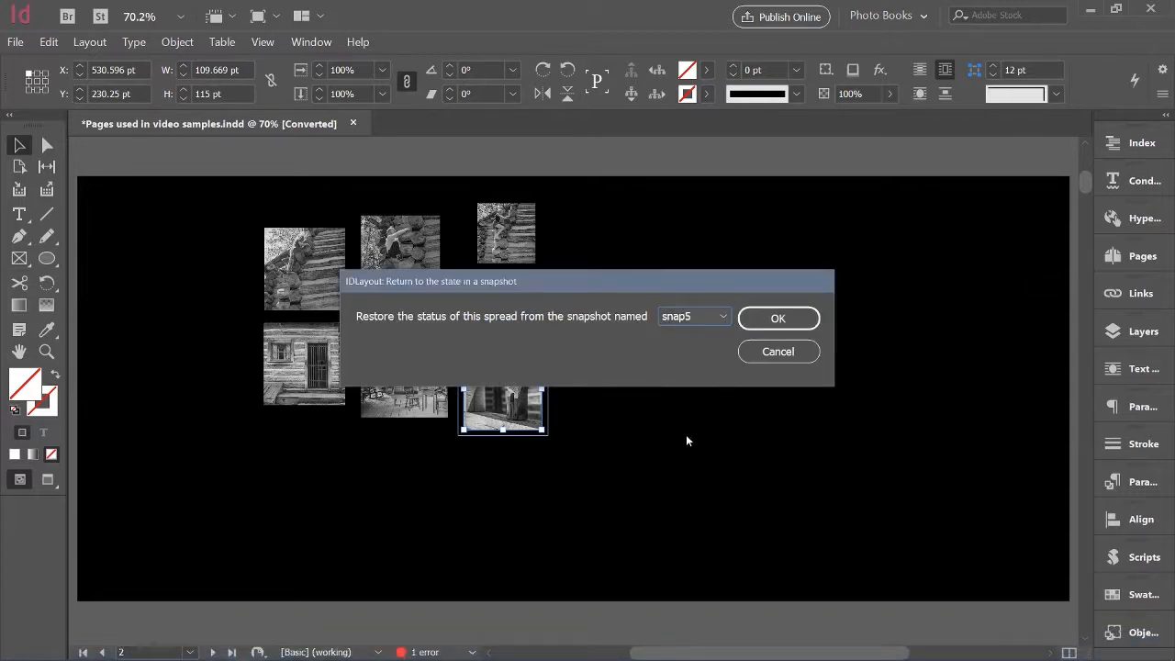
click(782, 318)
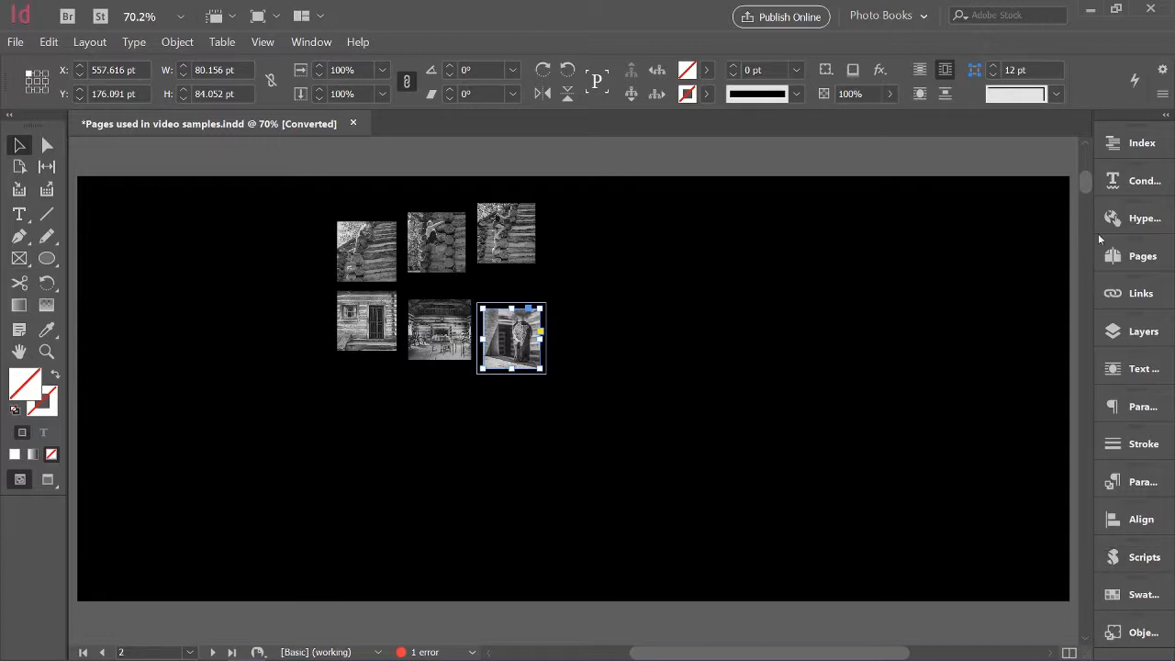
Go to the autumn photo spread on page 4 and restore snapshot snap1 without selecting any of its photos
scroll(1085, 214, down, 10)
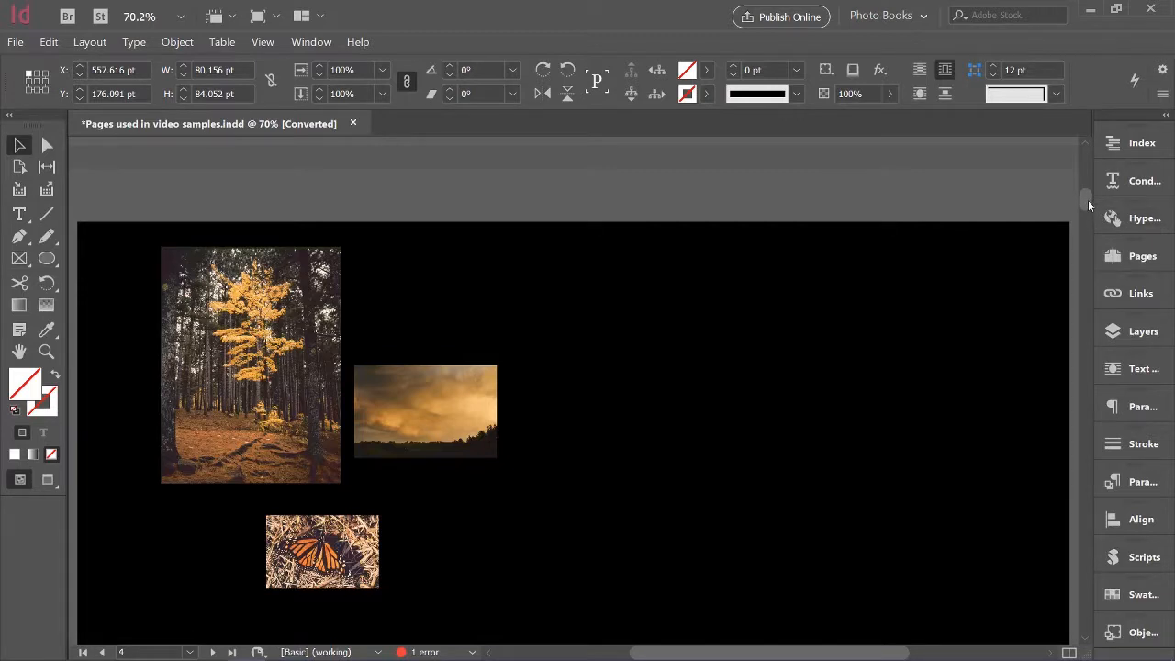
mouse_move(1087, 200)
mouse_down()
mouse_move(1083, 214)
mouse_move(1089, 202)
mouse_up()
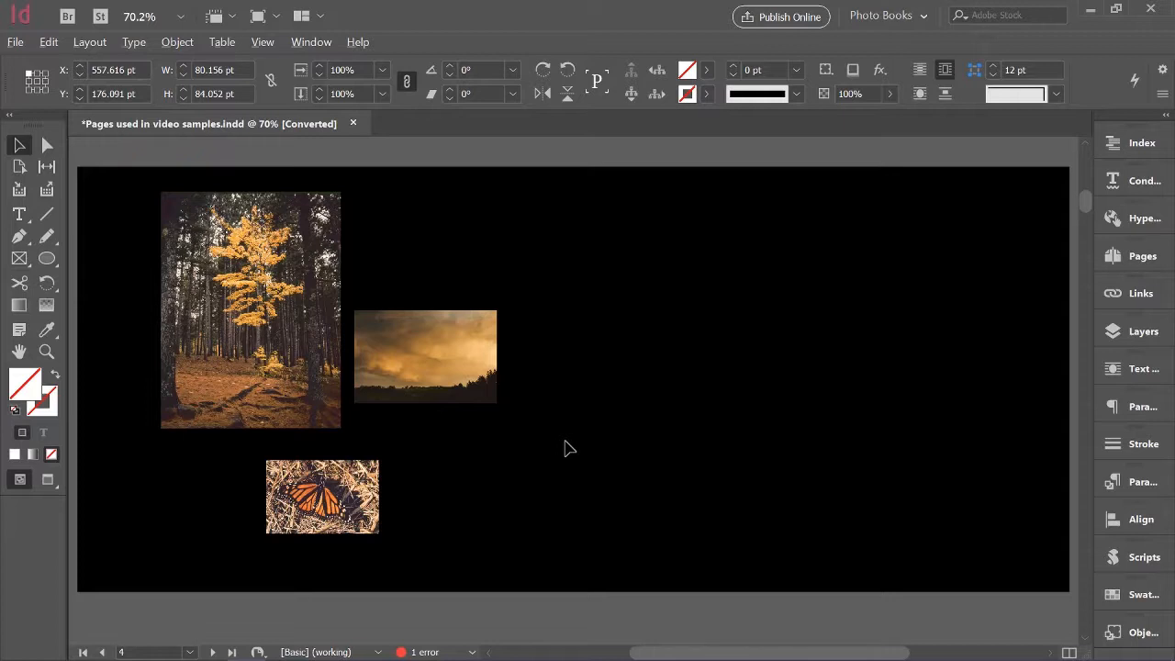
key(ctrl+alt+r)
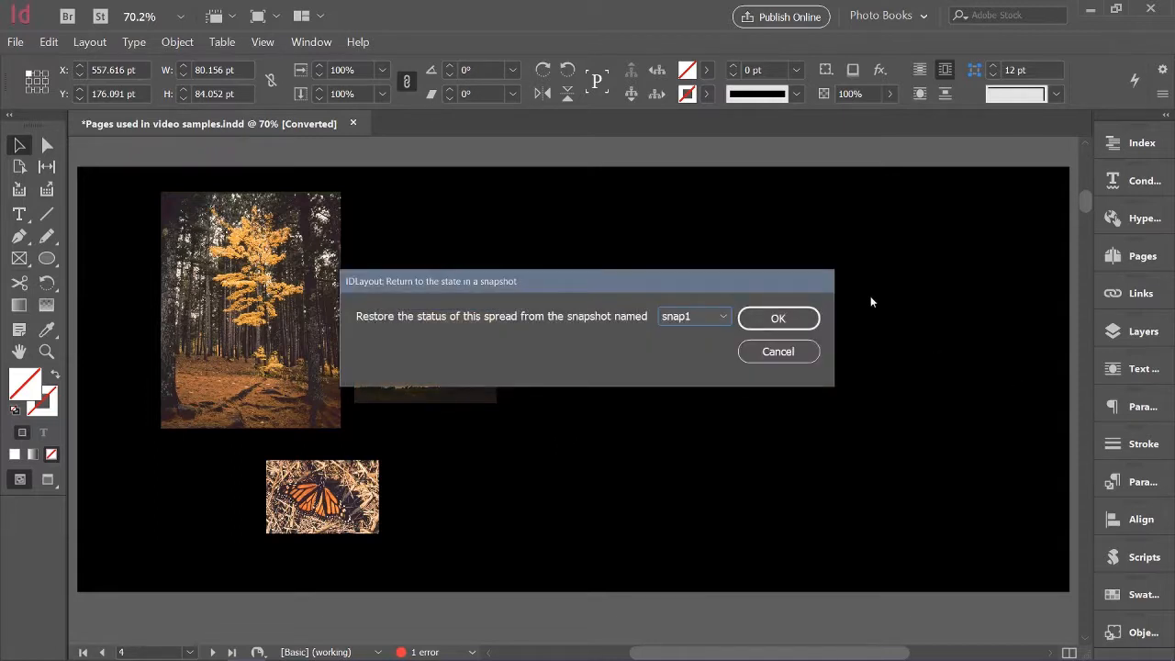
click(786, 318)
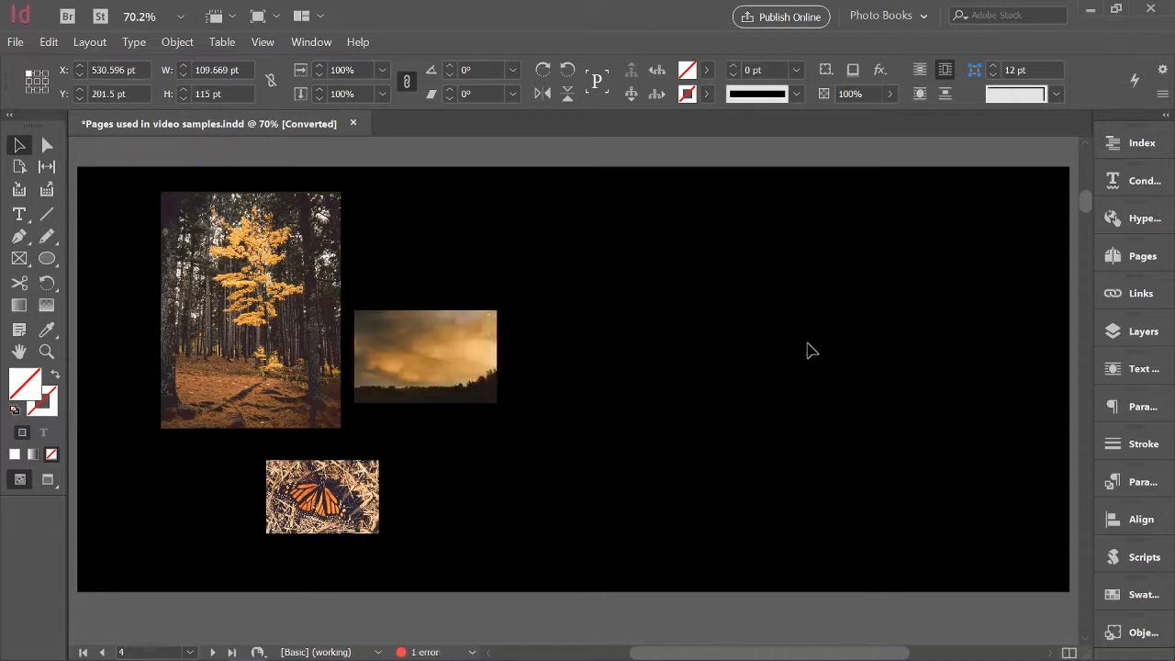
Select the sunset photo and try to restore a snapshot for the page 4 spread
click(449, 364)
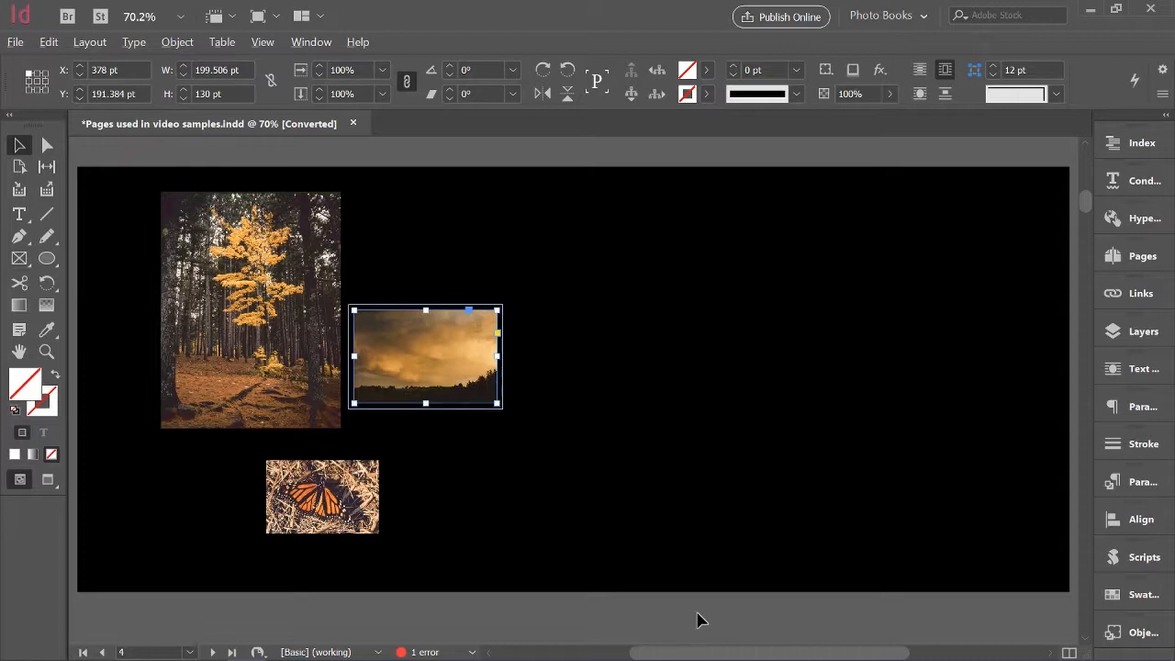
key(ctrl+alt+s)
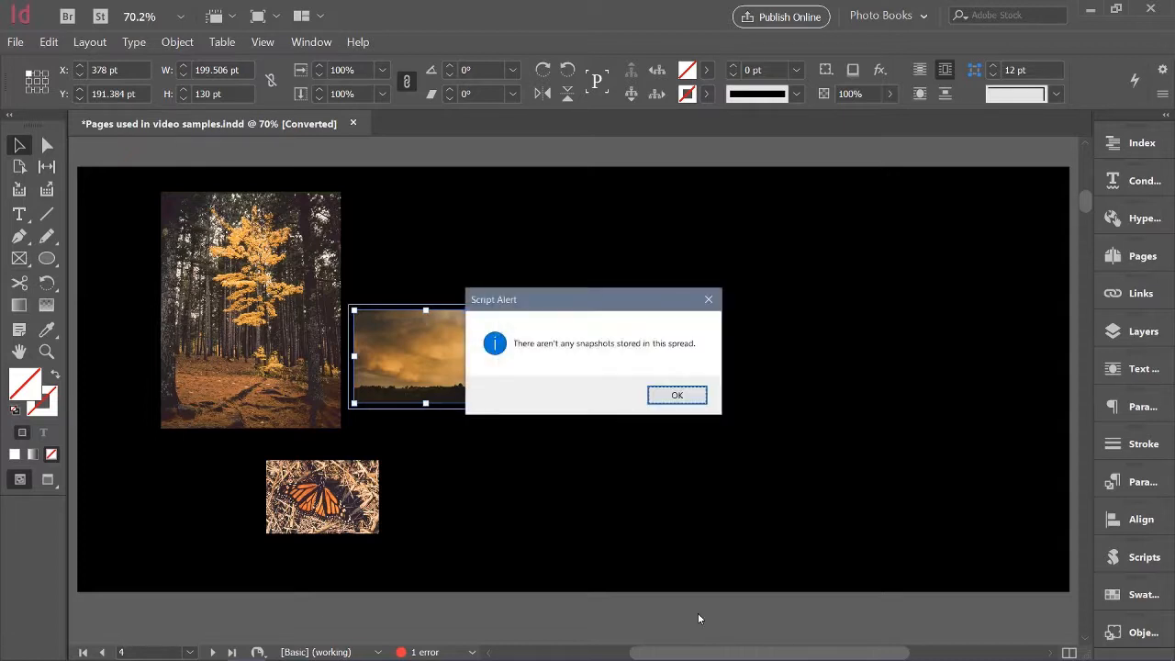
click(679, 393)
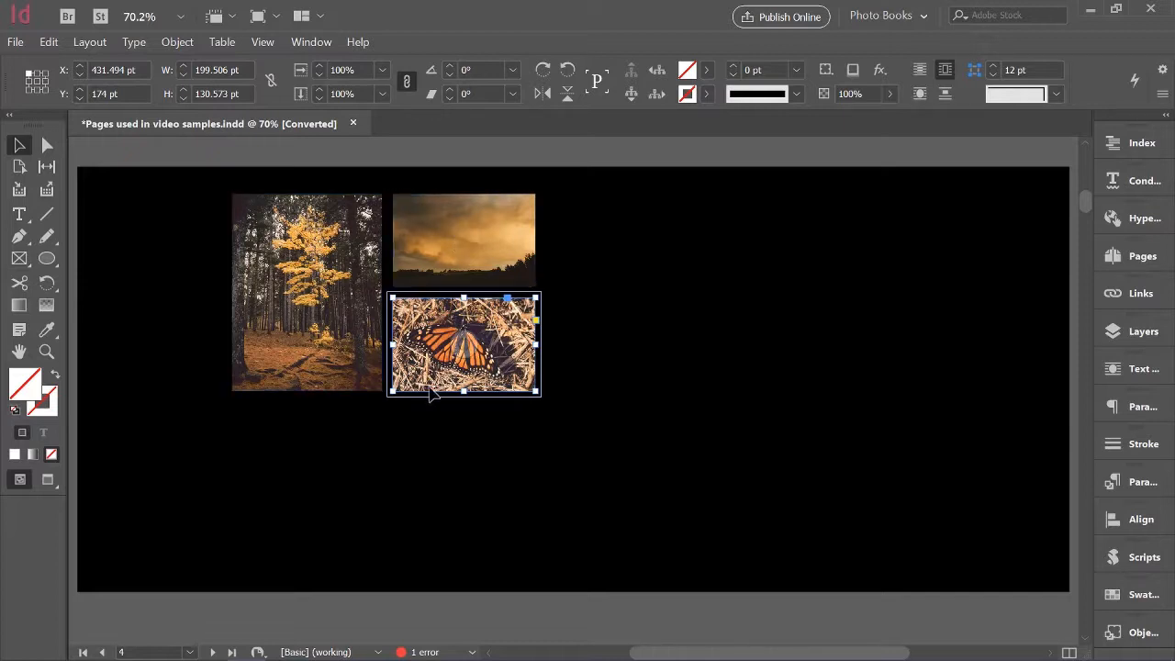
Base the butterfly photo's new location on the page margins, fitted at the lower right corner
click(563, 483)
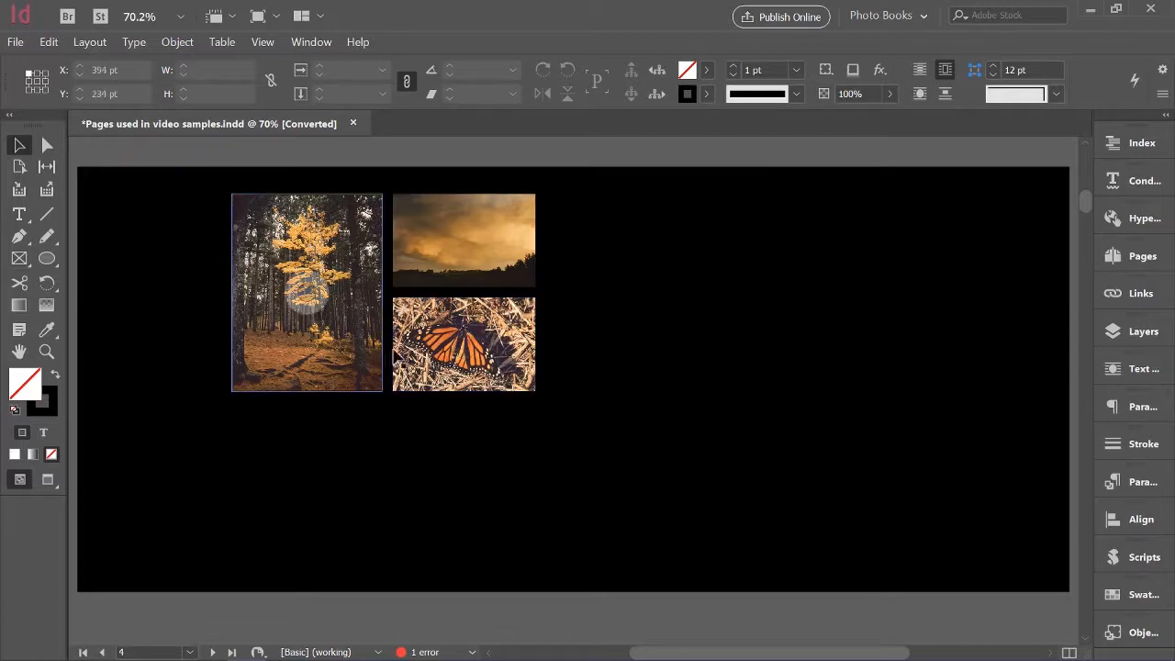
click(517, 350)
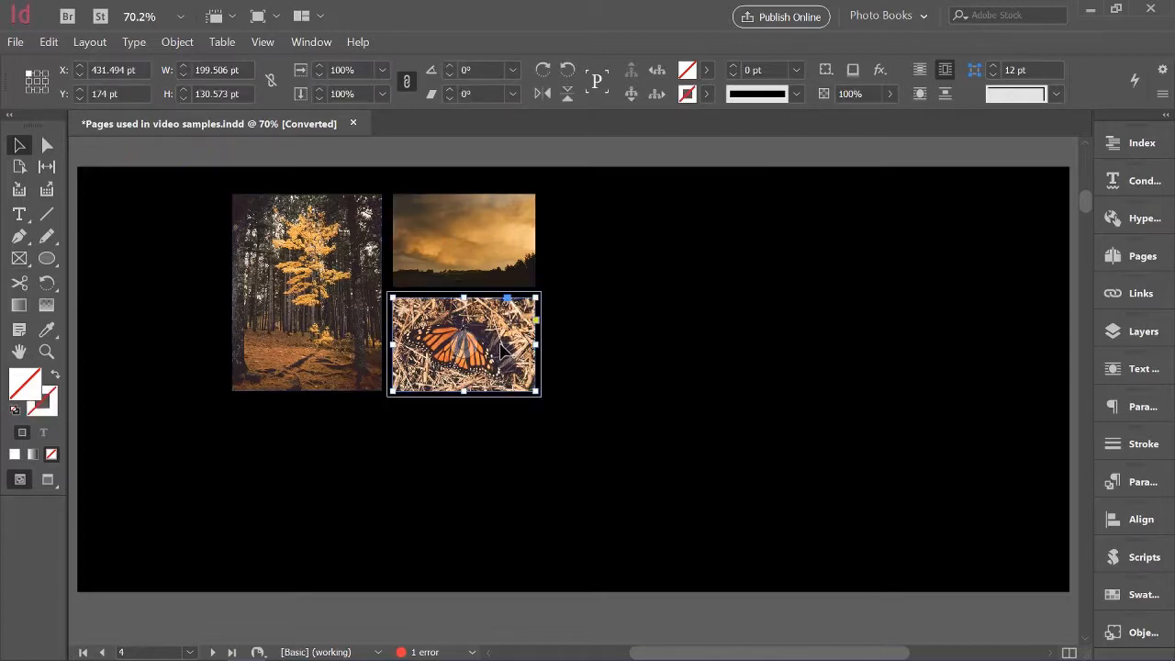
key(ctrl+alt+l)
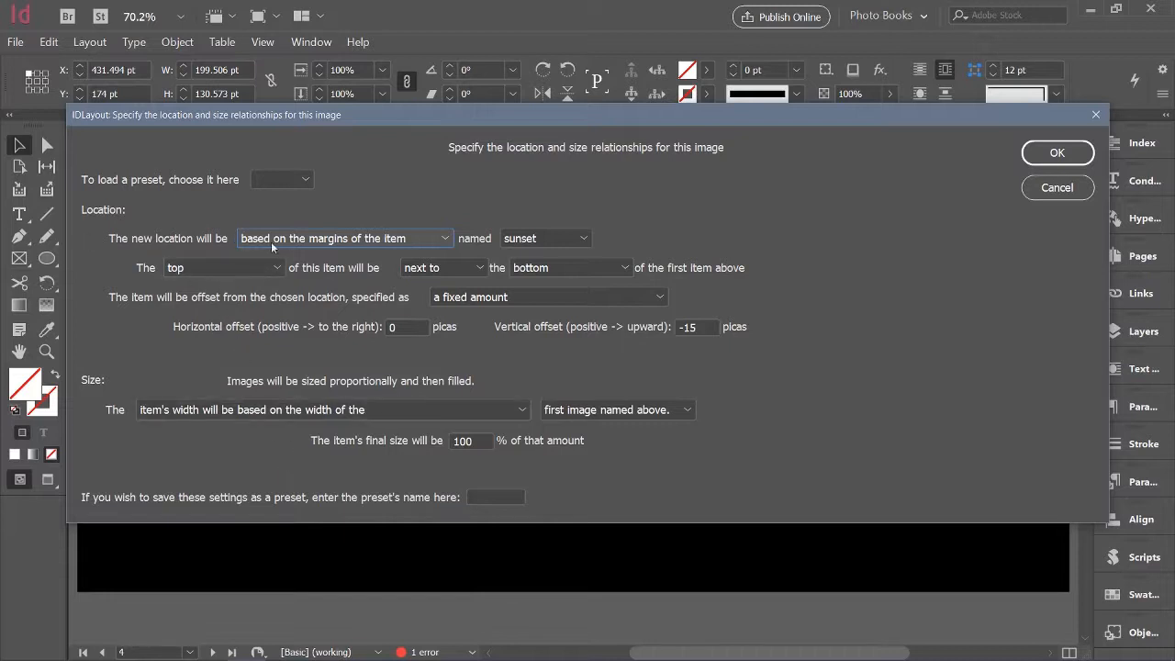
click(448, 239)
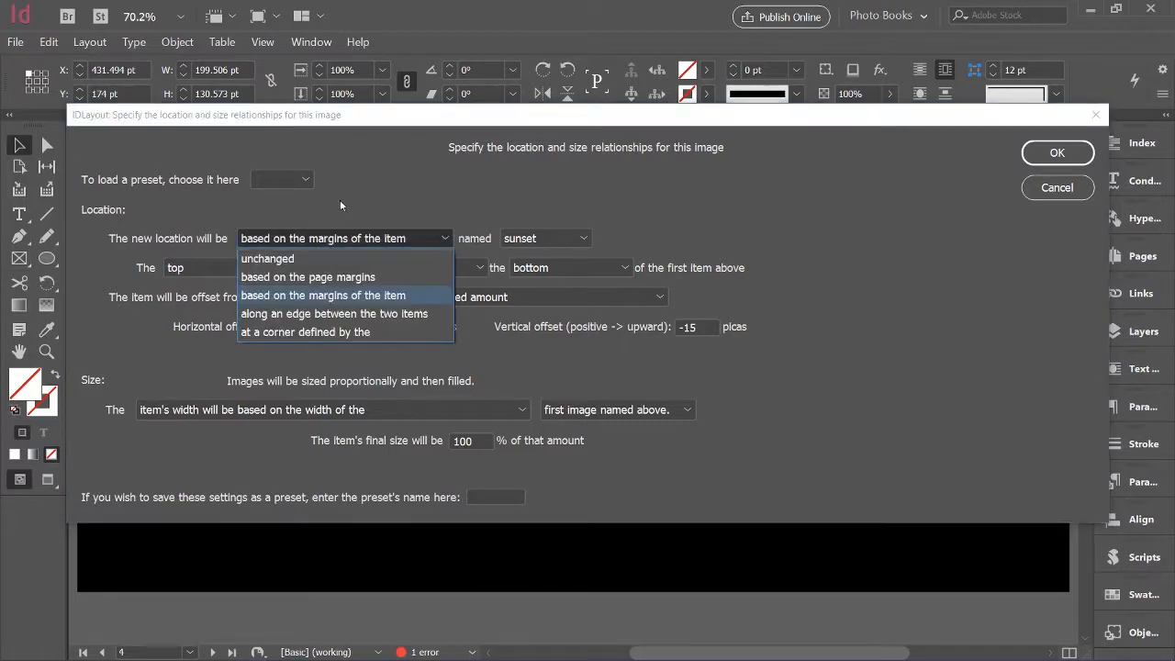
click(387, 276)
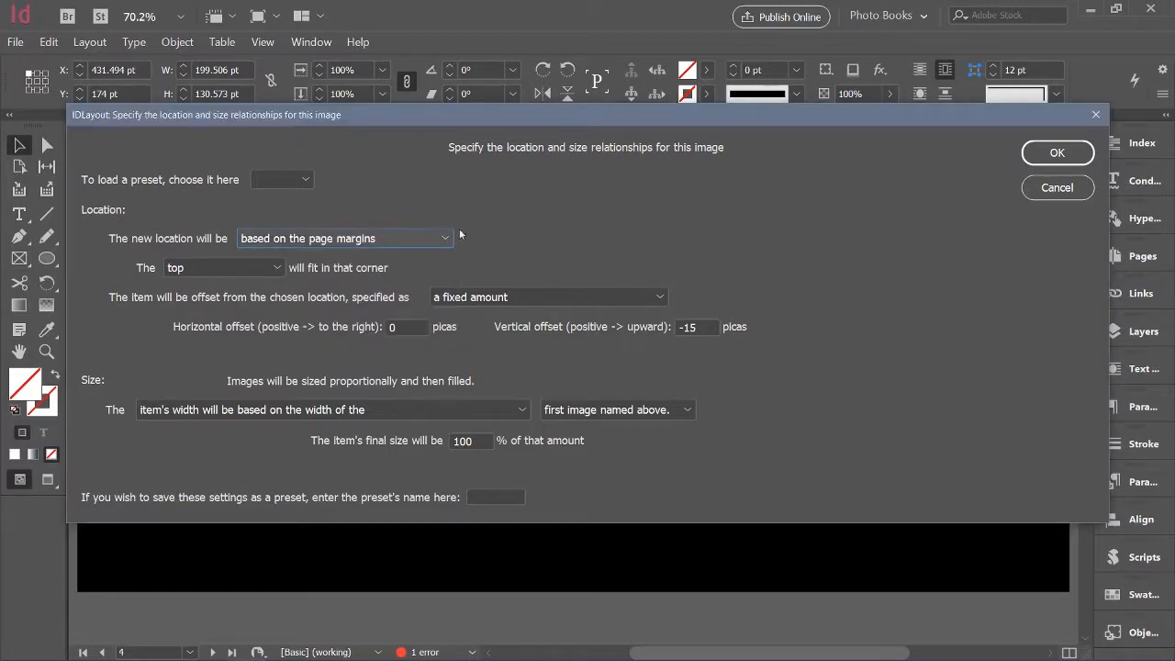
click(281, 270)
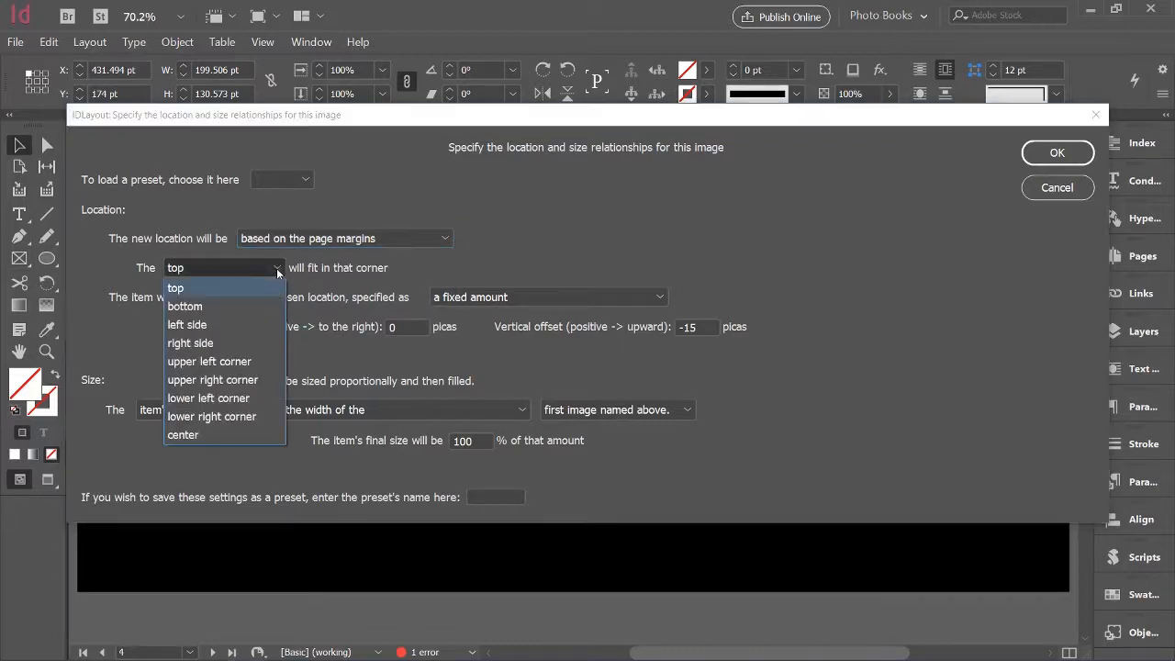
click(257, 416)
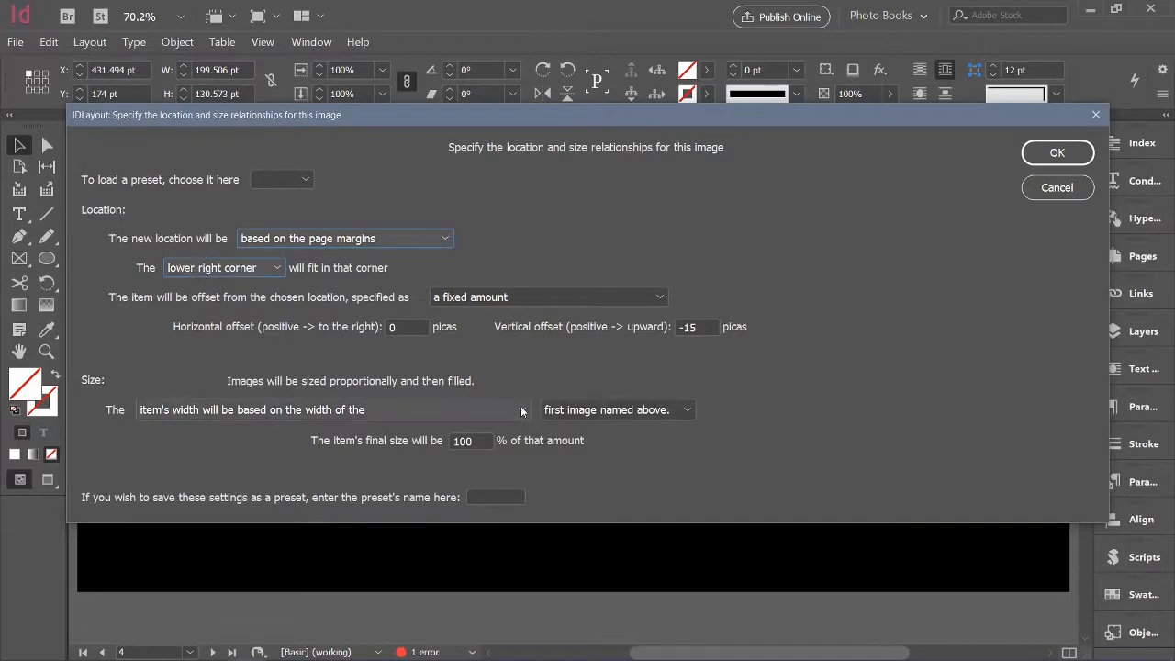
Set the butterfly photo's size to not change, preview the resulting arrangement, and reject it
click(490, 411)
click(416, 433)
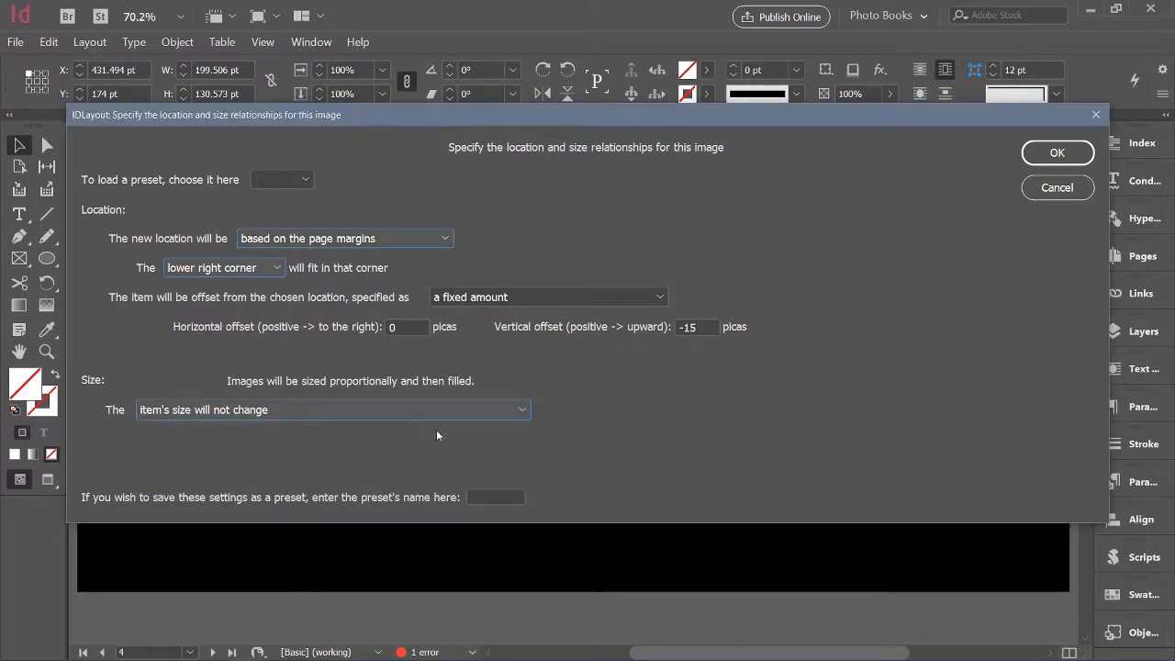
click(1053, 152)
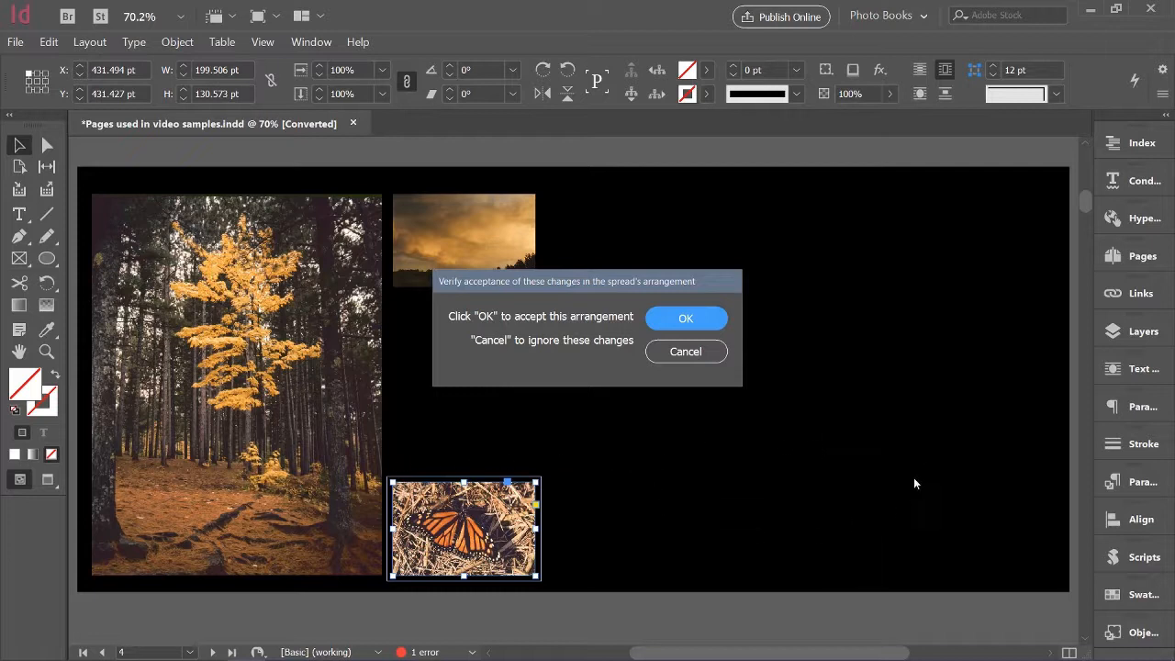
click(694, 353)
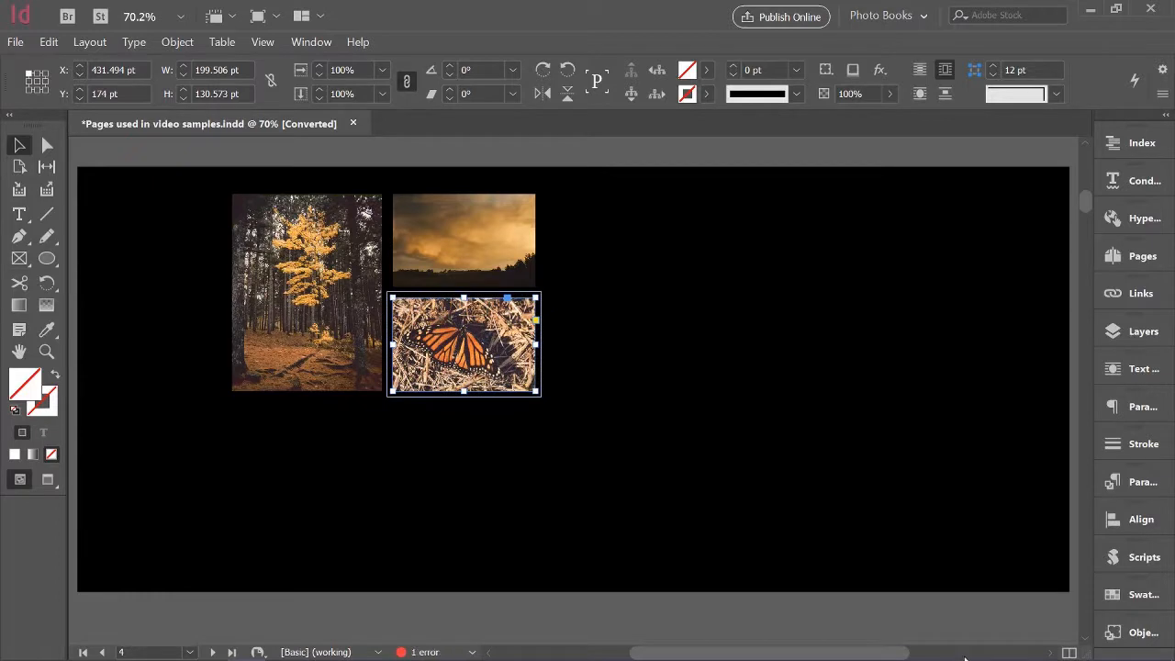
Check the butterfly photo's saved location and size relationships, leaving them as they are
key(ctrl+alt+l)
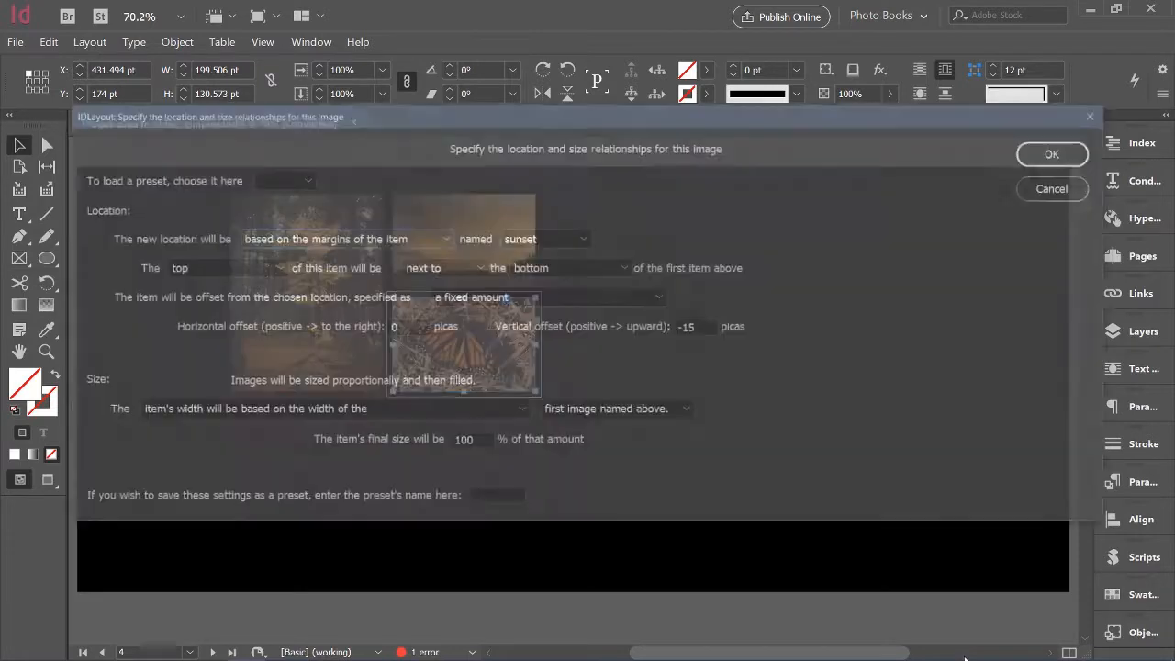
click(1056, 189)
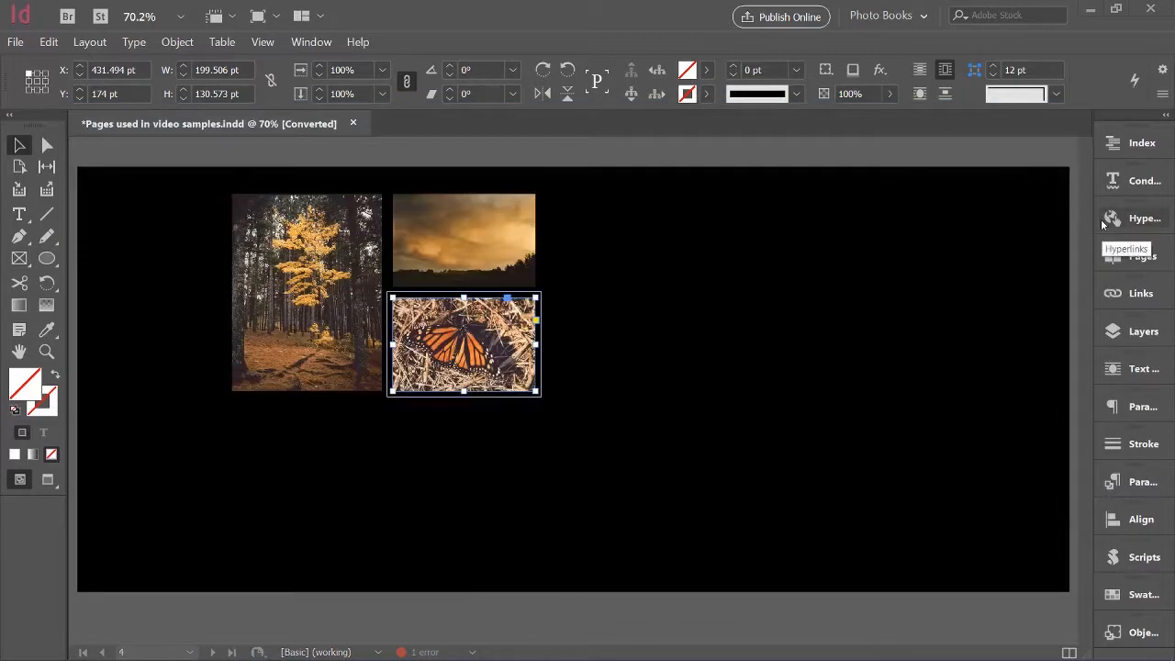